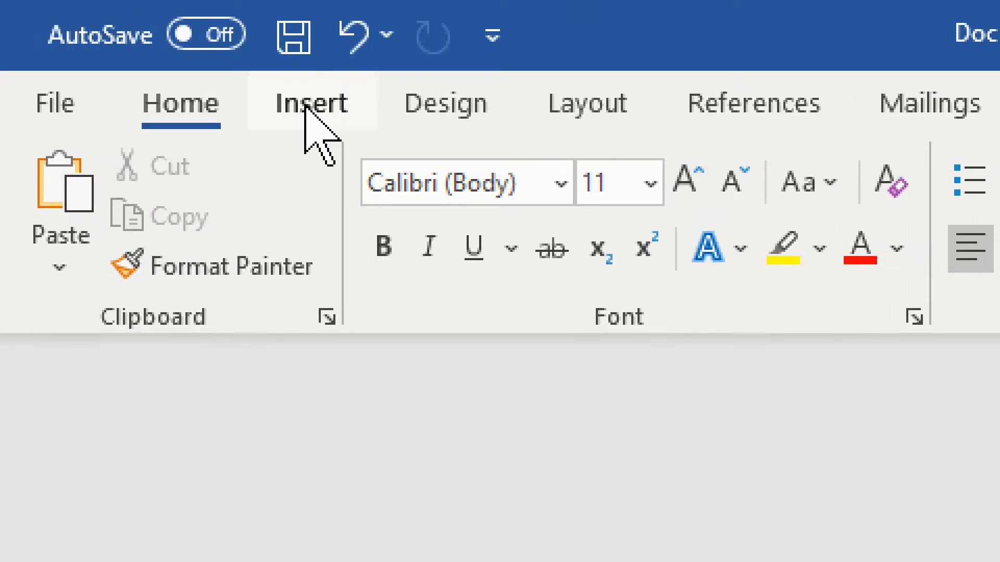
- Insert a Line chart into the document
{"action": "left_click", "coordinate": [312, 105]}
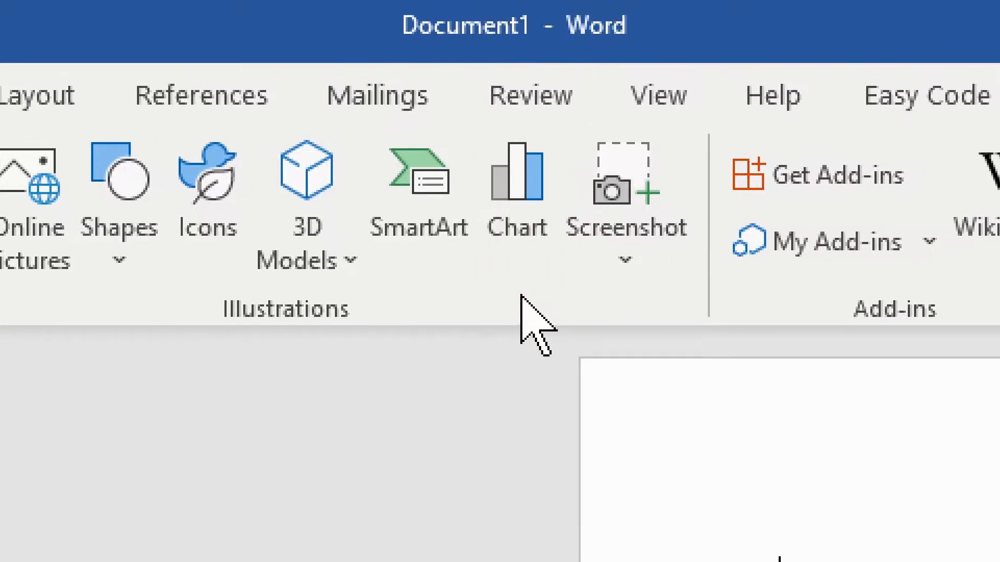
{"action": "left_click", "coordinate": [511, 185]}
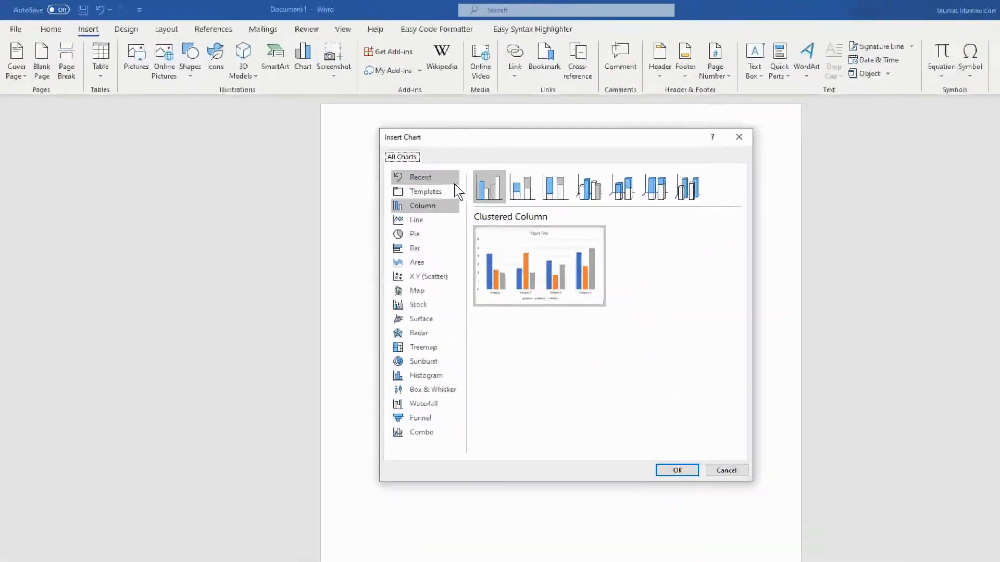
{"action": "mouse_move", "coordinate": [595, 286]}
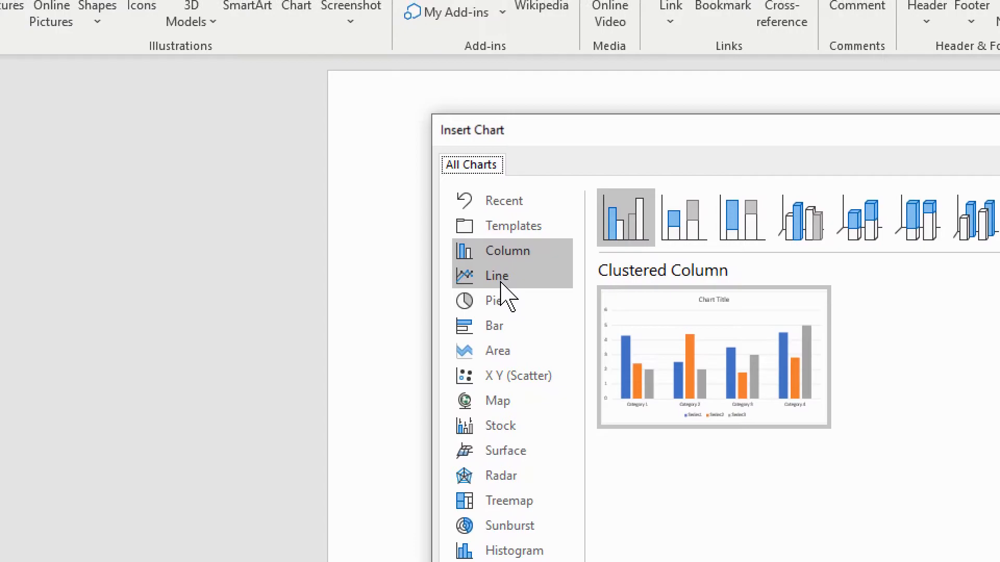
{"action": "mouse_move", "coordinate": [704, 367]}
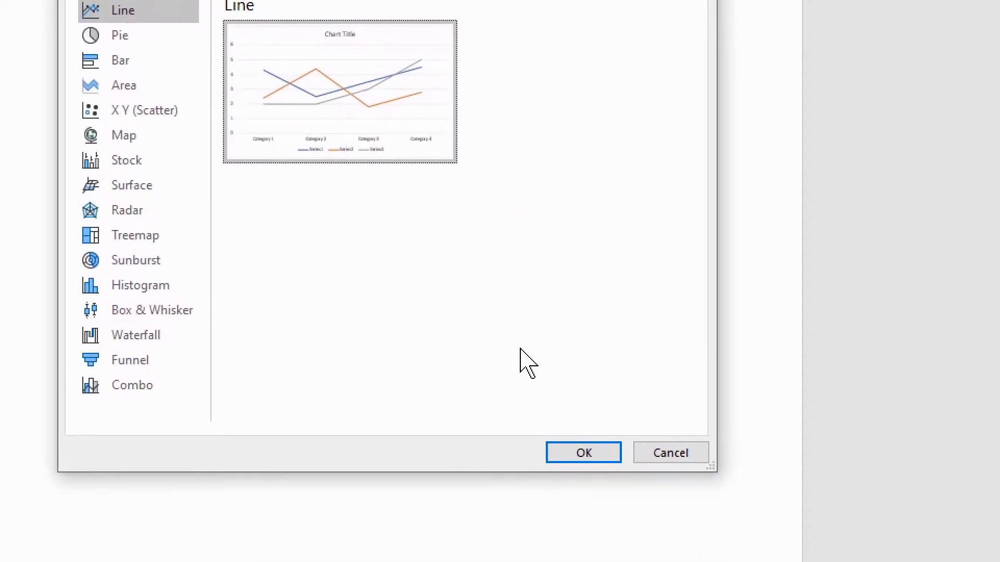
{"action": "left_click", "coordinate": [582, 453]}
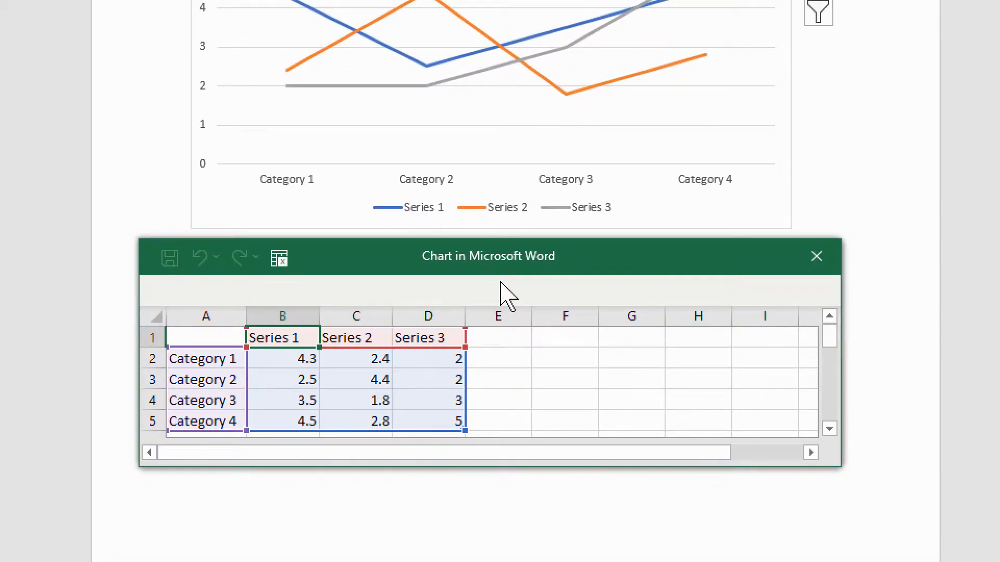
- Resize the chart's data range to cover A1:E4 and enter the heading Series 4 in cell E1
{"action": "left_click_drag", "start_coordinate": [526, 258], "coordinate": [559, 163]}
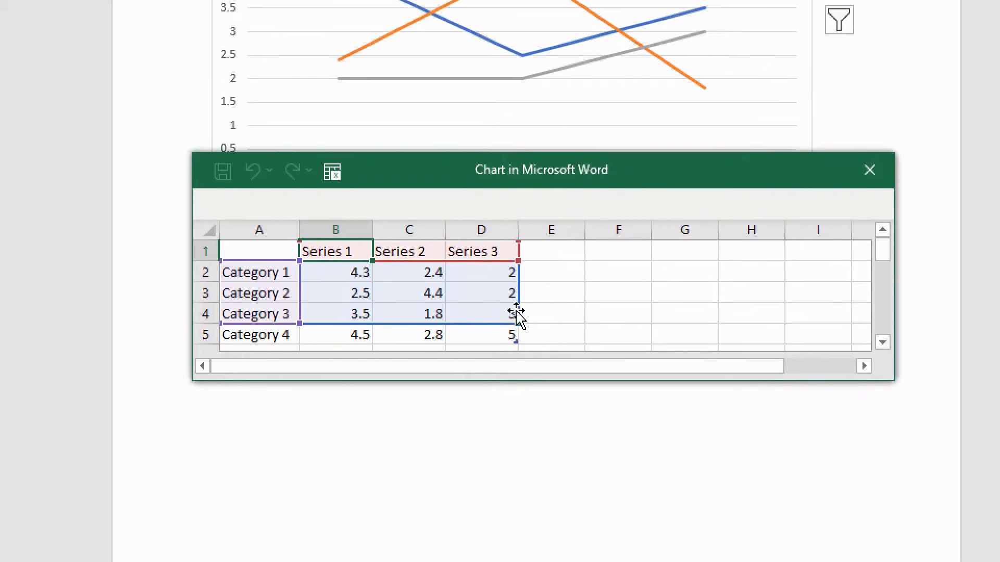
{"action": "left_click_drag", "start_coordinate": [500, 282], "coordinate": [562, 280]}
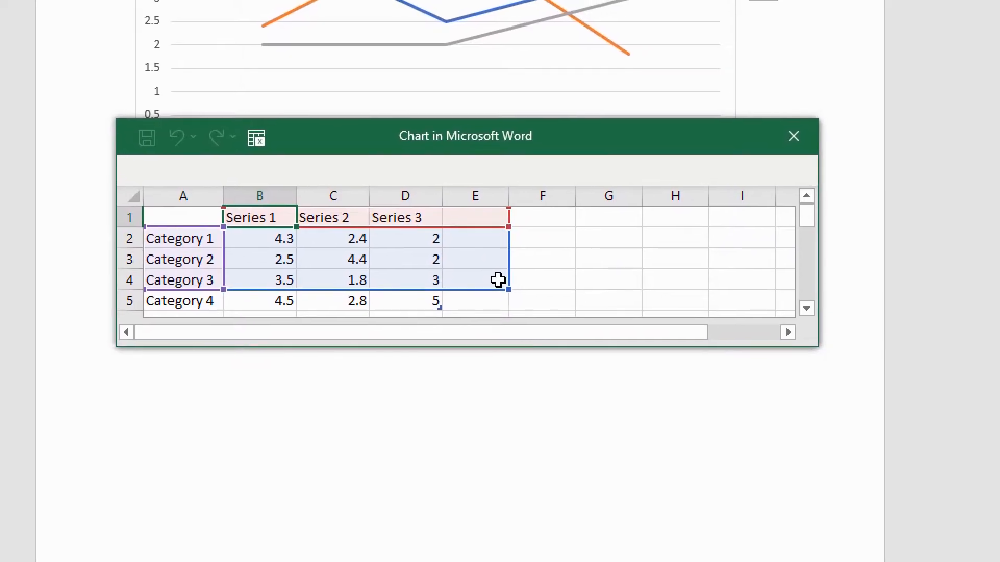
{"action": "double_click", "coordinate": [474, 211]}
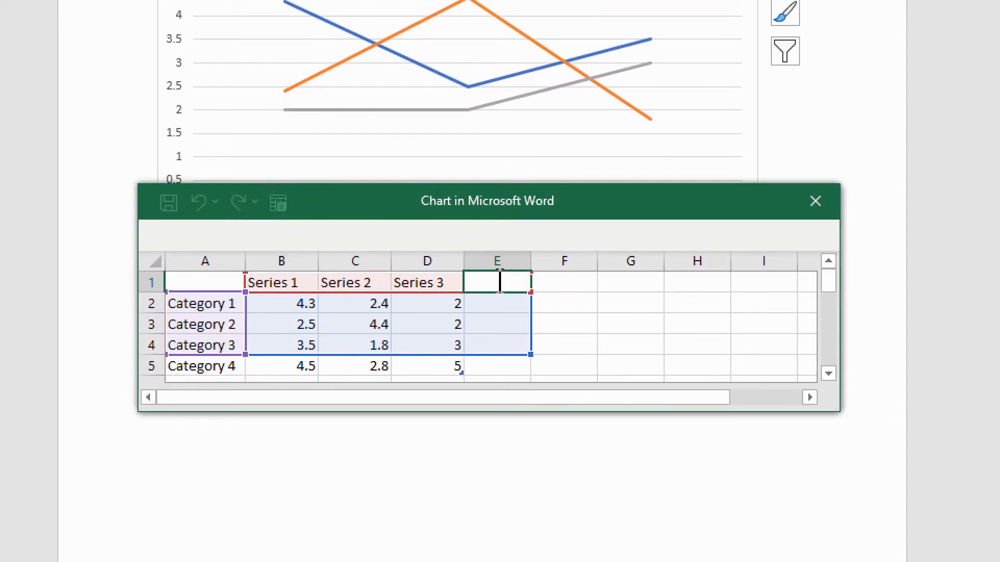
{"action": "type", "text": "Ser"}
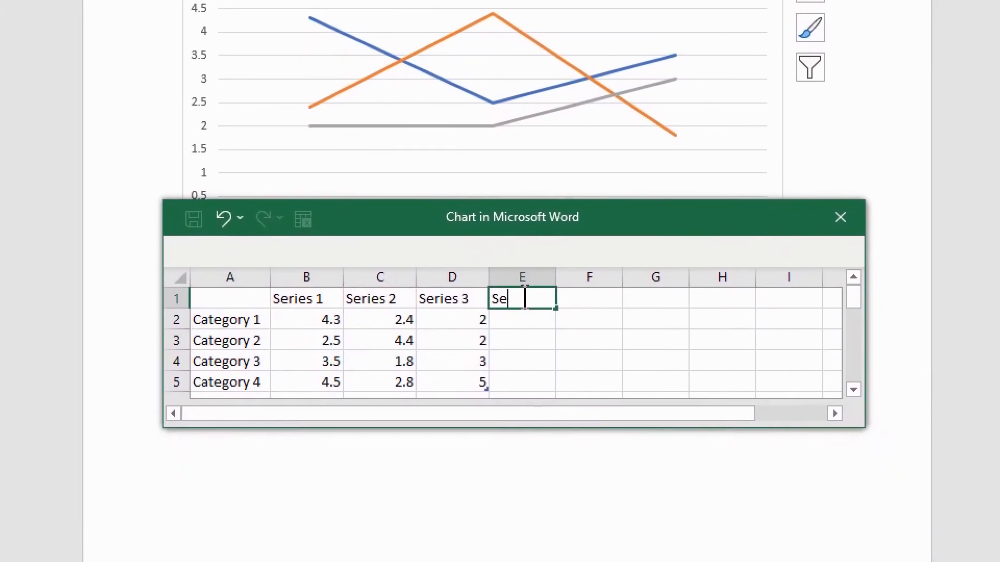
{"action": "type", "text": "ies 4"}
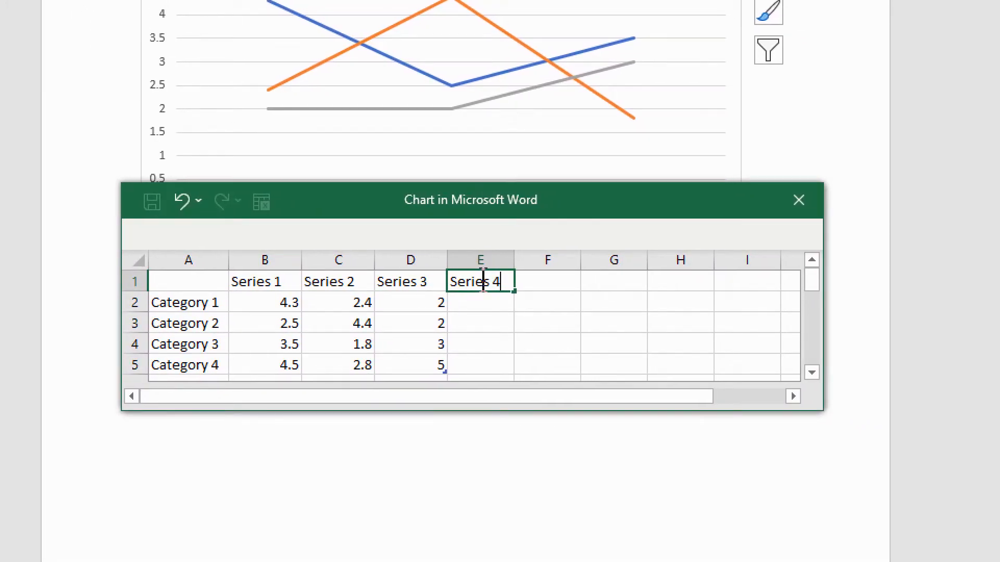
{"action": "key", "text": "Return"}
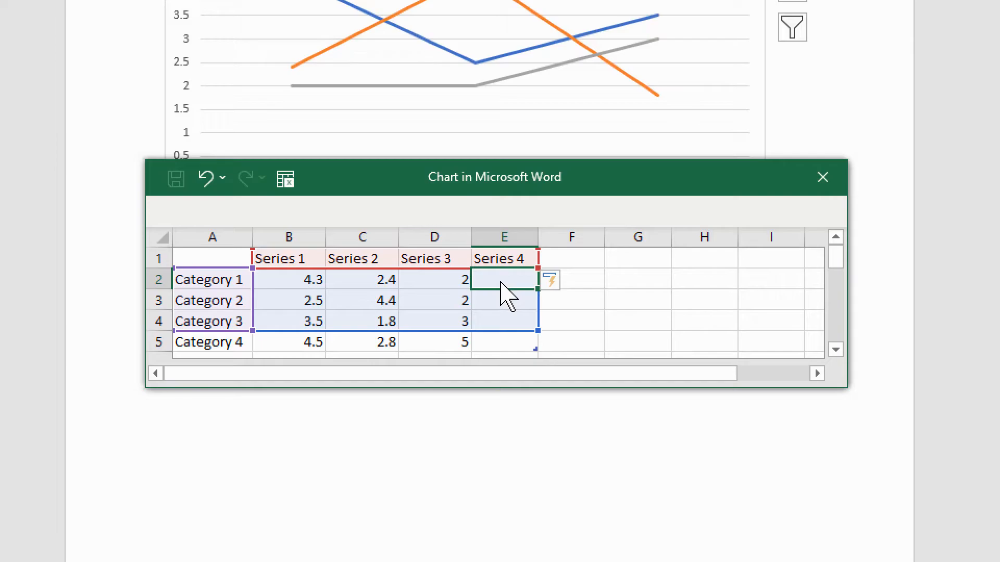
- Enter the Series 4 values 7, 6 and 4 for Categories 1 to 3, and close the chart data sheet
{"action": "type", "text": "7"}
{"action": "key", "text": "Return"}
{"action": "type", "text": "6"}
{"action": "key", "text": "Return"}
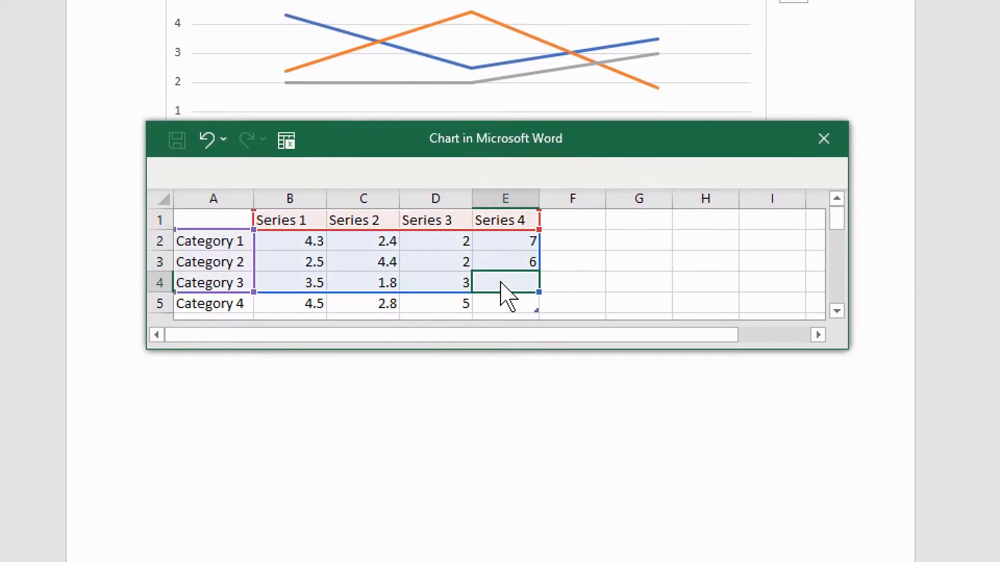
{"action": "type", "text": "4"}
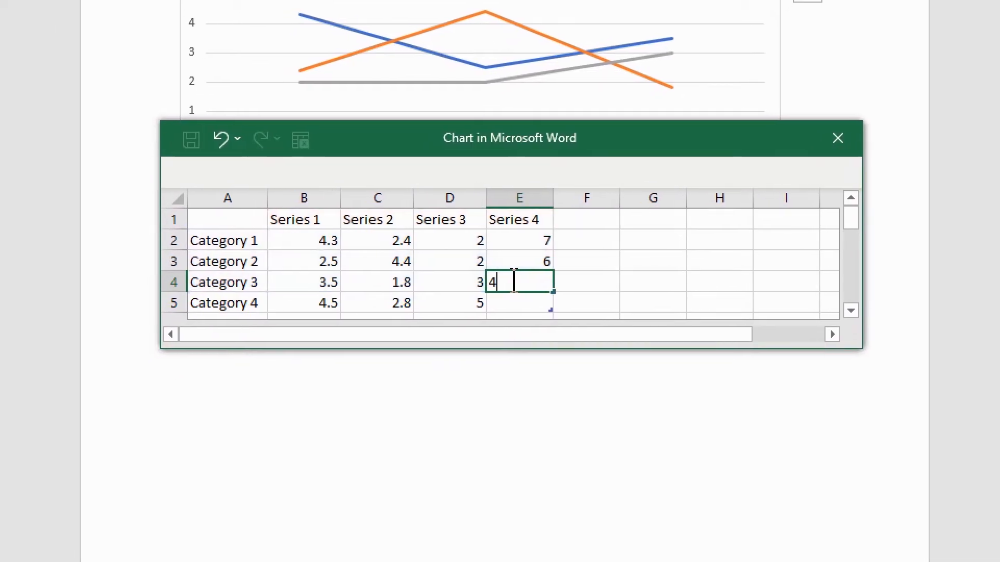
{"action": "left_click", "coordinate": [573, 282]}
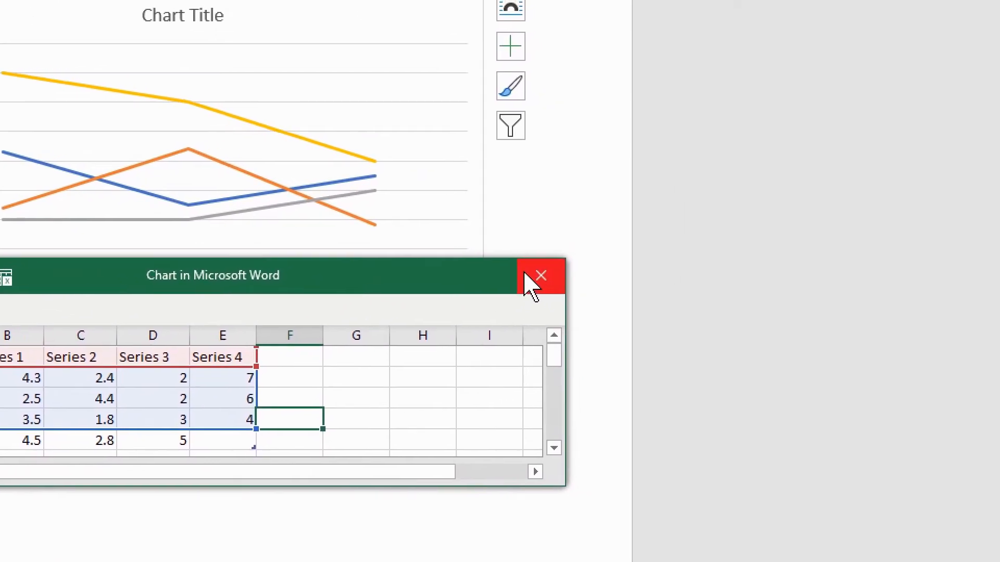
{"action": "left_click", "coordinate": [526, 275]}
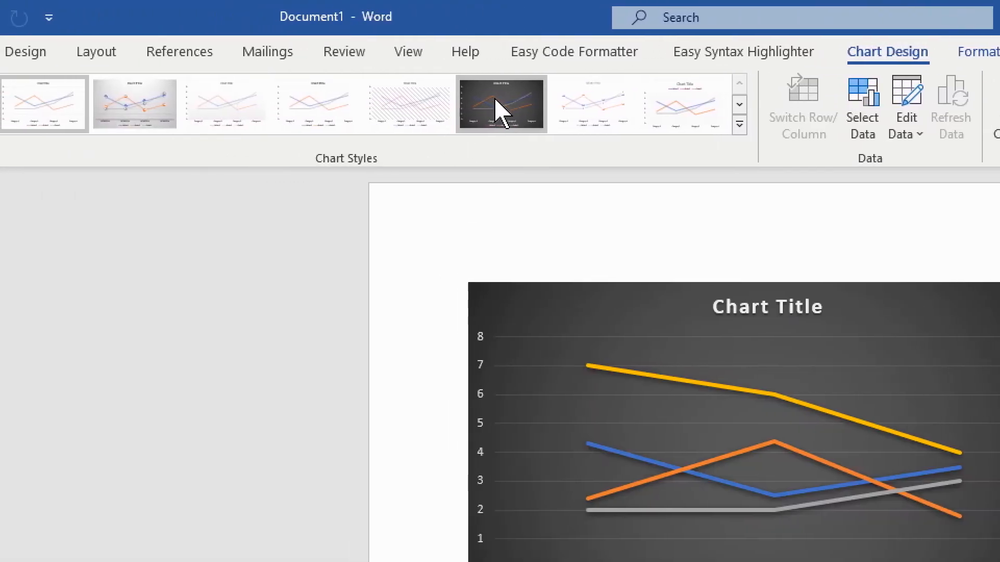
- Apply the dark grey chart style to the line chart
{"action": "left_click", "coordinate": [498, 107]}
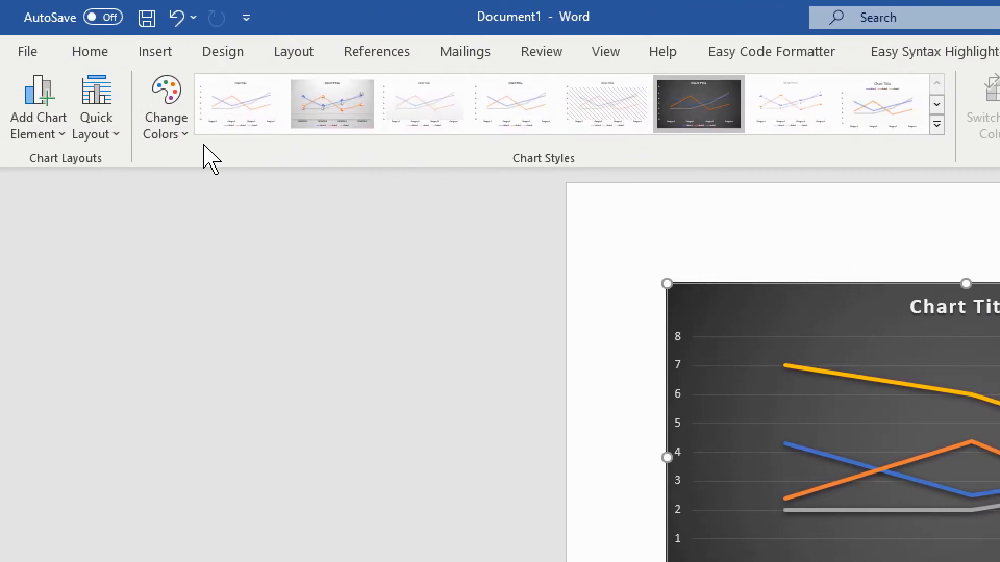
- Look through the chart's colour, quick layout and element options, including axis titles, chart title, data labels and data table
{"action": "left_click", "coordinate": [166, 127]}
{"action": "left_click", "coordinate": [167, 137]}
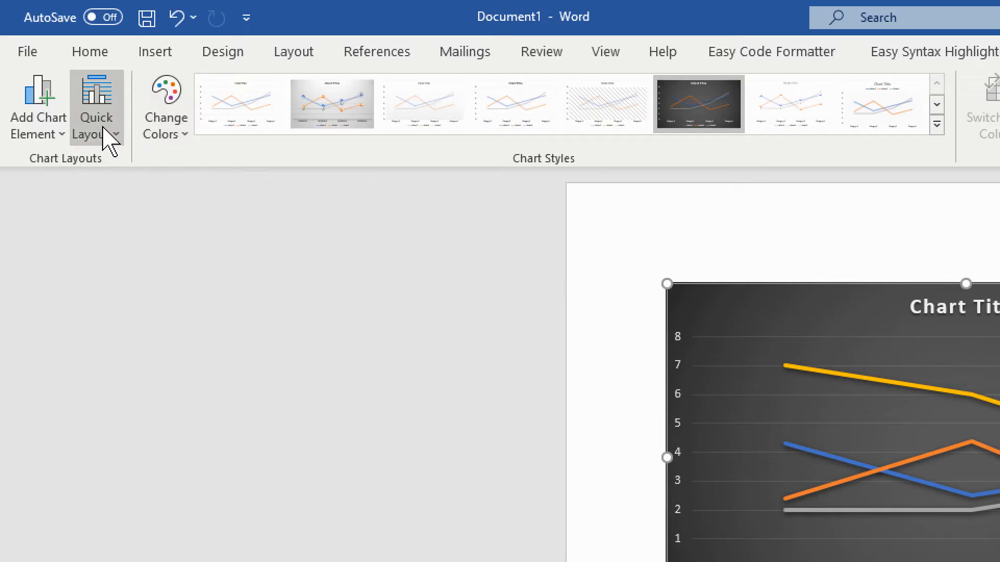
{"action": "left_click", "coordinate": [91, 134]}
{"action": "left_click", "coordinate": [83, 127]}
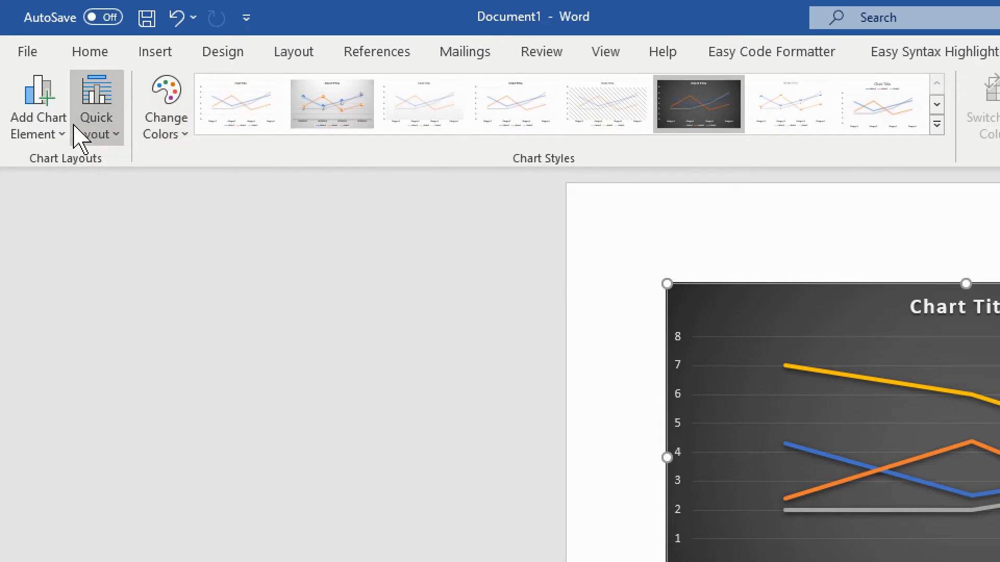
{"action": "left_click", "coordinate": [52, 139]}
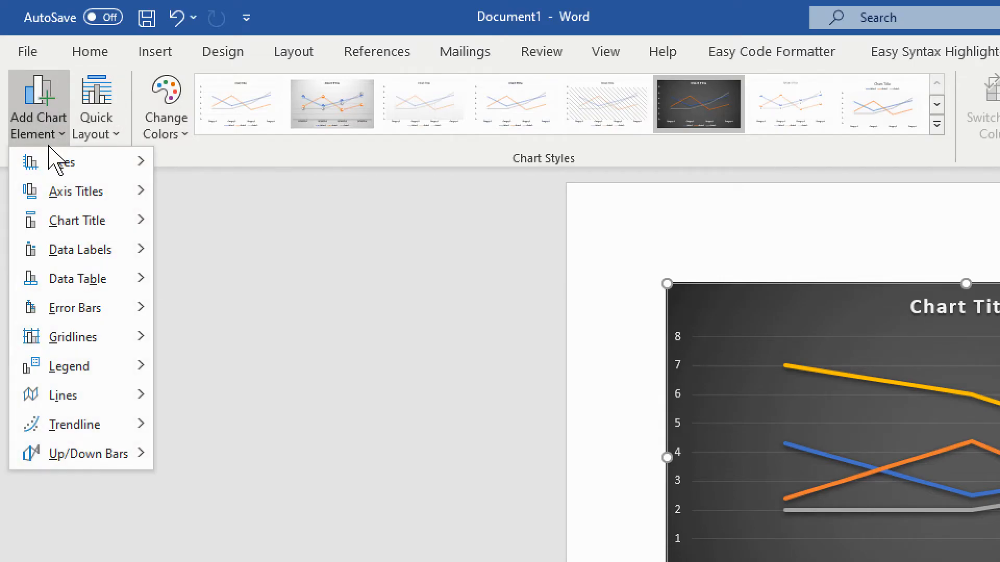
{"action": "mouse_move", "coordinate": [89, 196]}
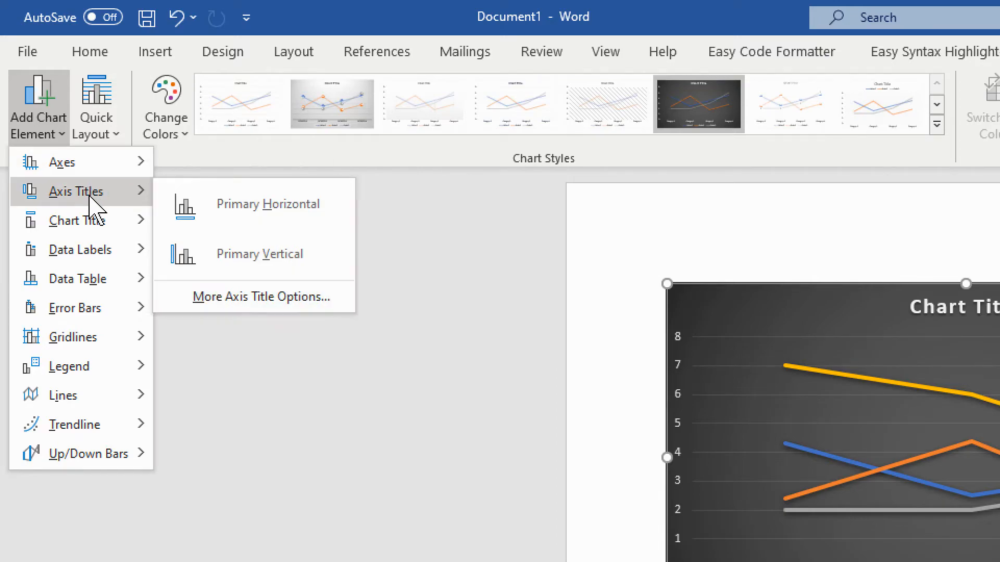
{"action": "mouse_move", "coordinate": [99, 222]}
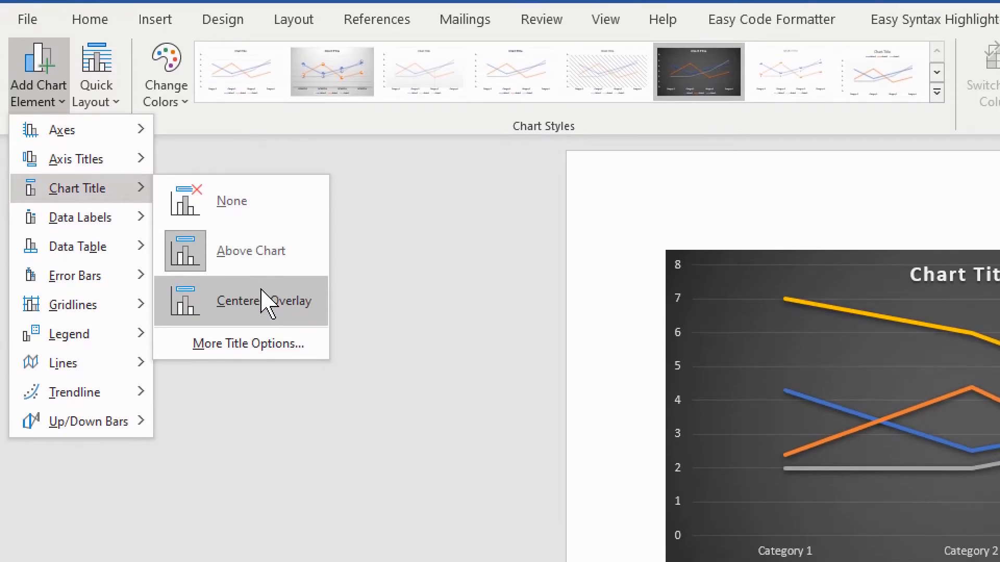
{"action": "mouse_move", "coordinate": [86, 226]}
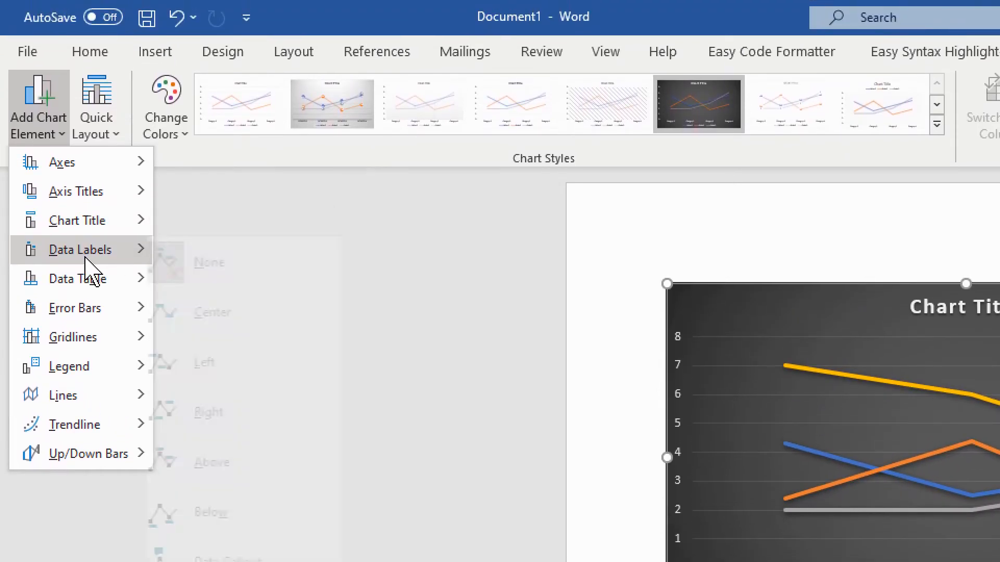
{"action": "mouse_move", "coordinate": [86, 272]}
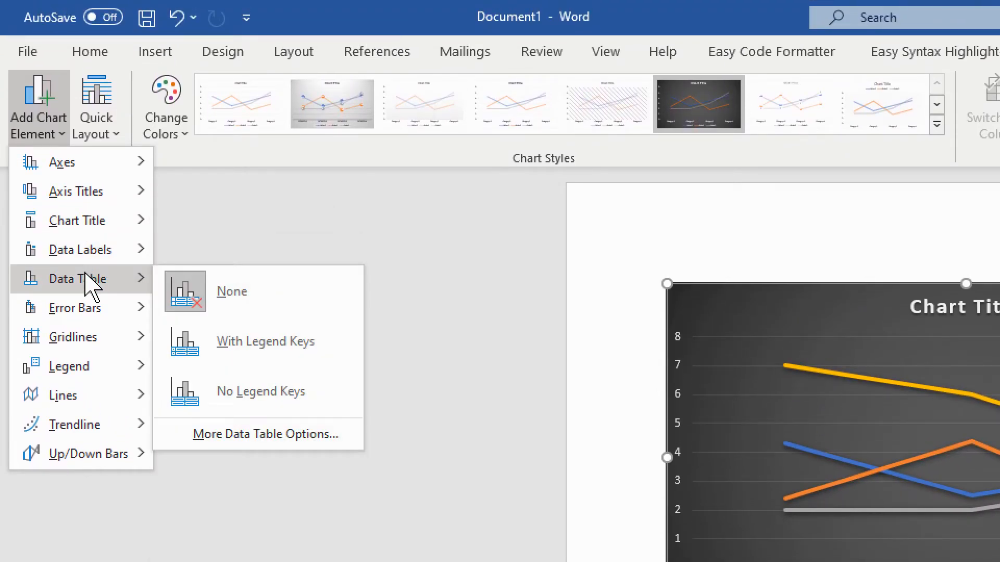
{"action": "left_click", "coordinate": [415, 164]}
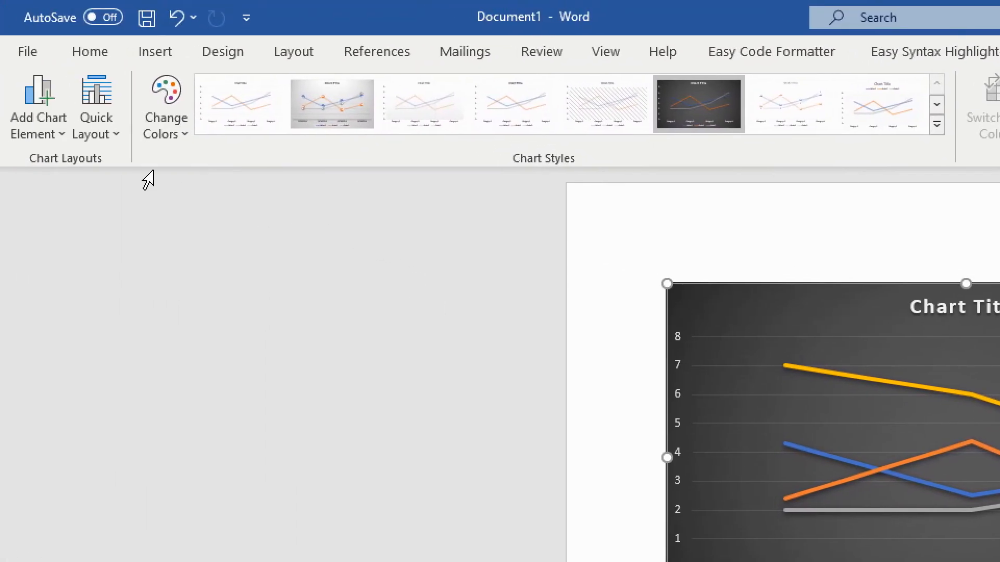
- Add Primary Minor Horizontal gridlines to the chart
{"action": "left_click", "coordinate": [44, 137]}
{"action": "mouse_move", "coordinate": [102, 341]}
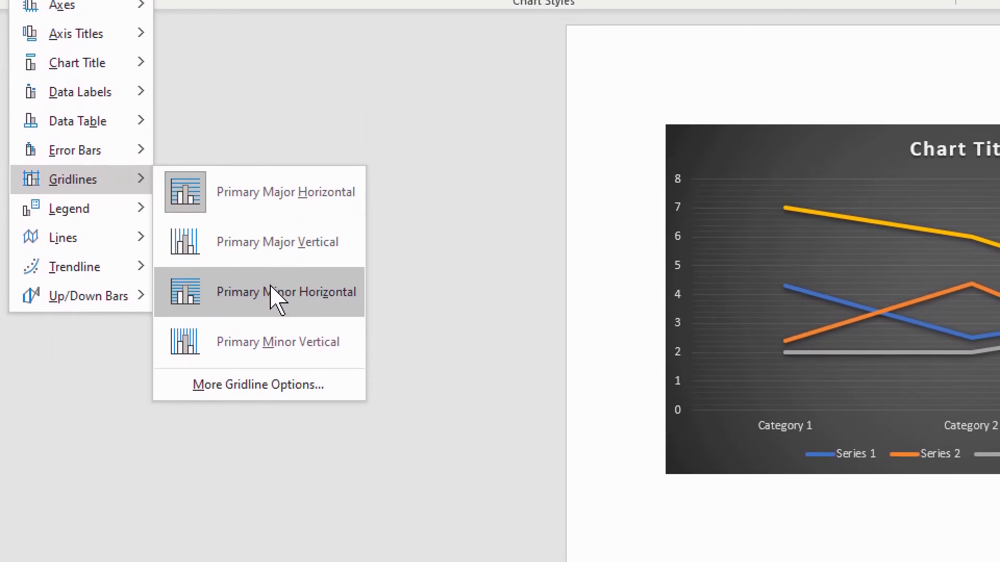
{"action": "left_click", "coordinate": [275, 315]}
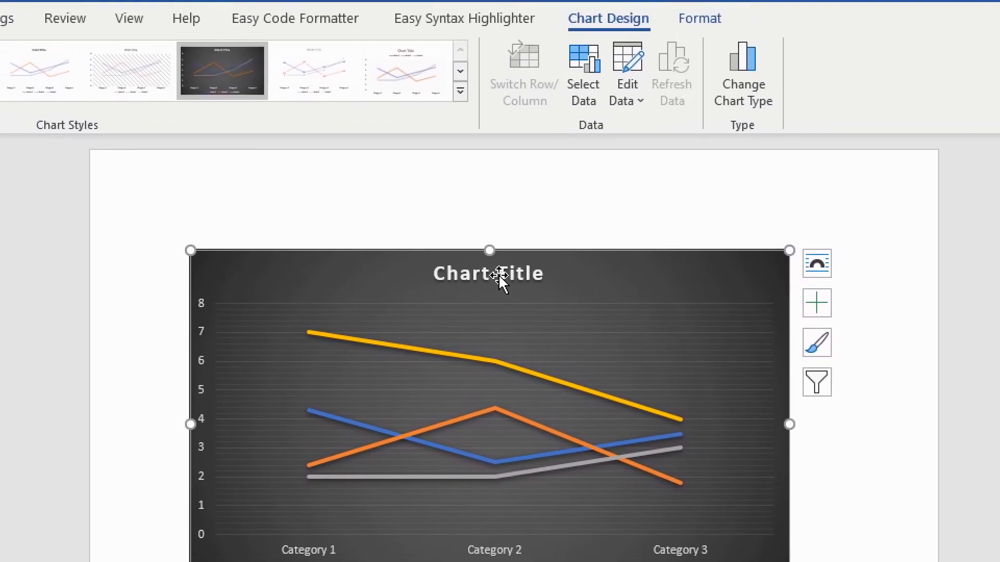
- Change the chart title to "test title"
{"action": "left_click", "coordinate": [465, 188]}
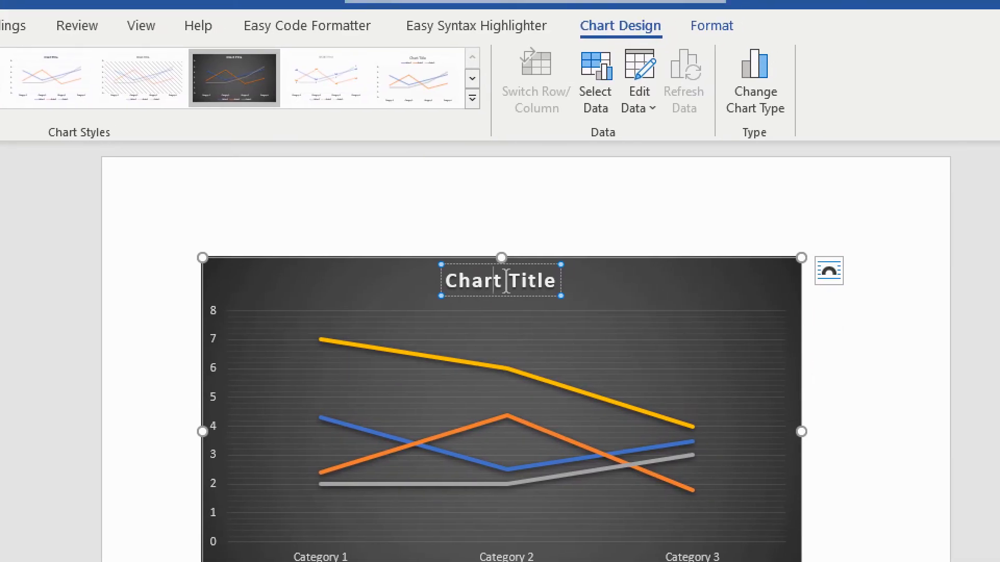
{"action": "left_click_drag", "start_coordinate": [472, 296], "coordinate": [474, 297]}
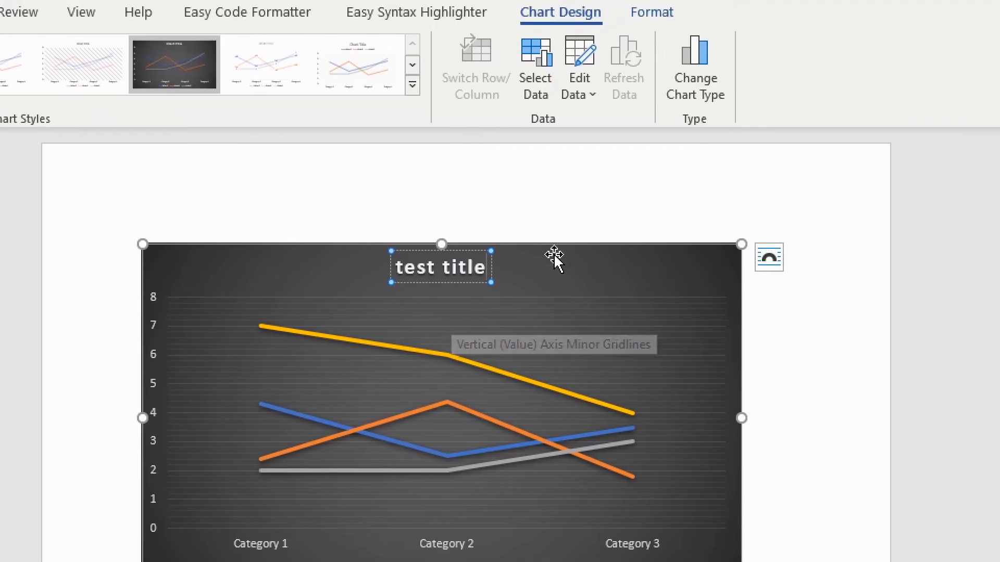
{"action": "left_click", "coordinate": [584, 236]}
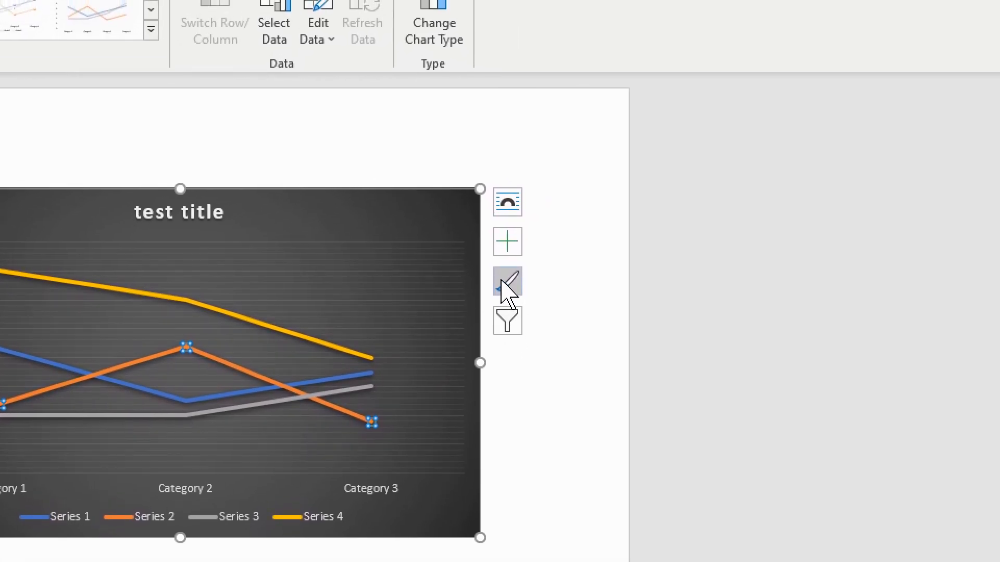
{"action": "left_click", "coordinate": [770, 211]}
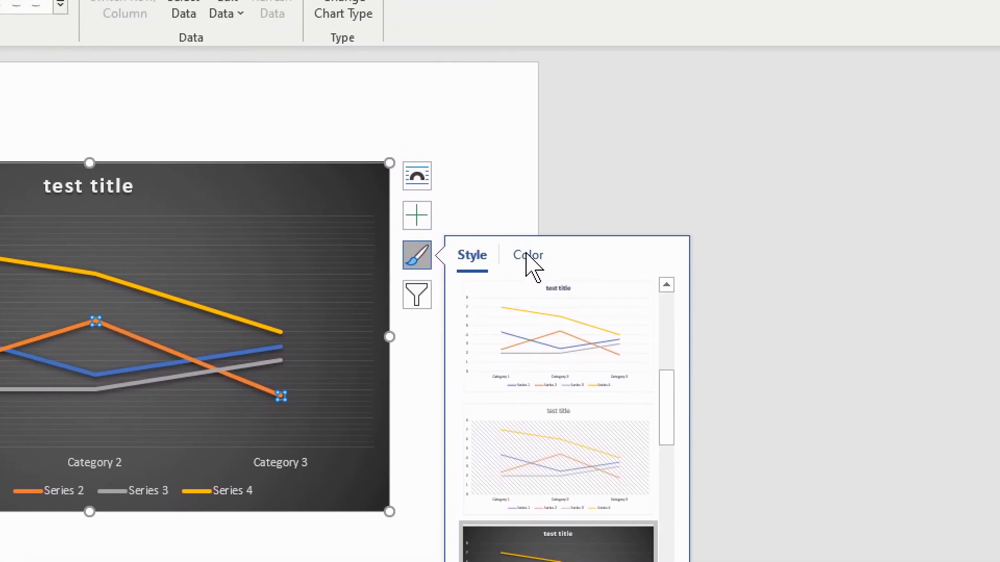
{"action": "left_click", "coordinate": [616, 290]}
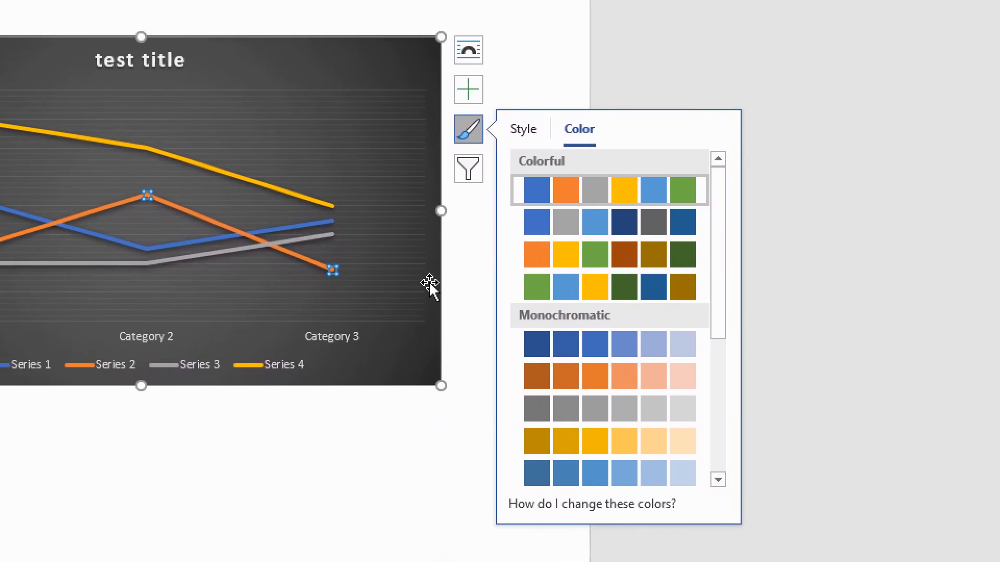
{"action": "left_click", "coordinate": [475, 278]}
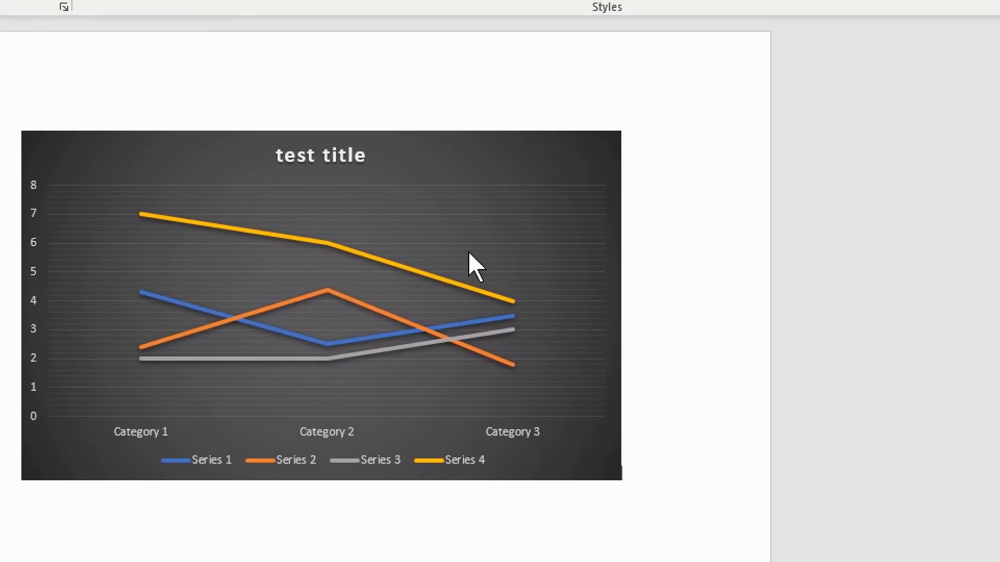